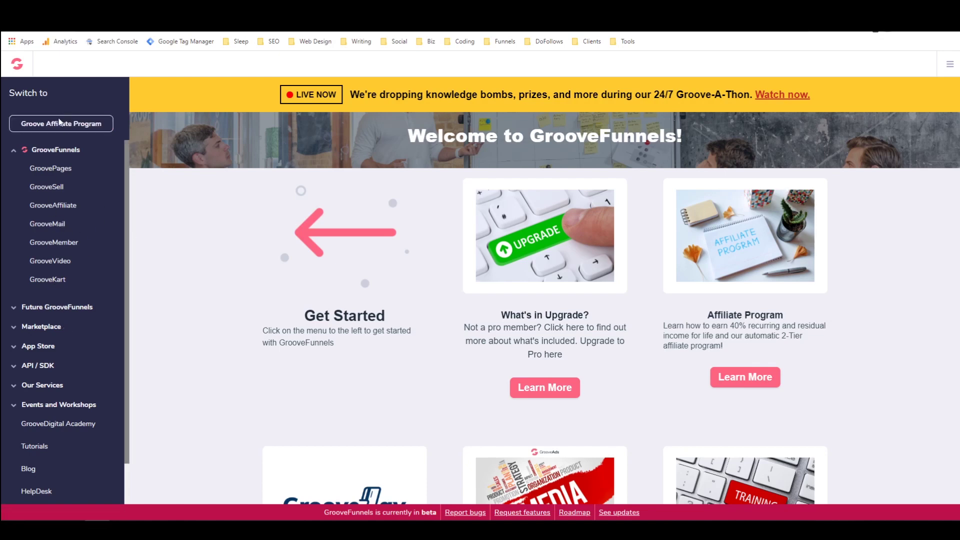
# Go to GrooveAffiliate's Promos > Tracking Links page listing the eight existing tracking links.
pyautogui.click(59, 205)
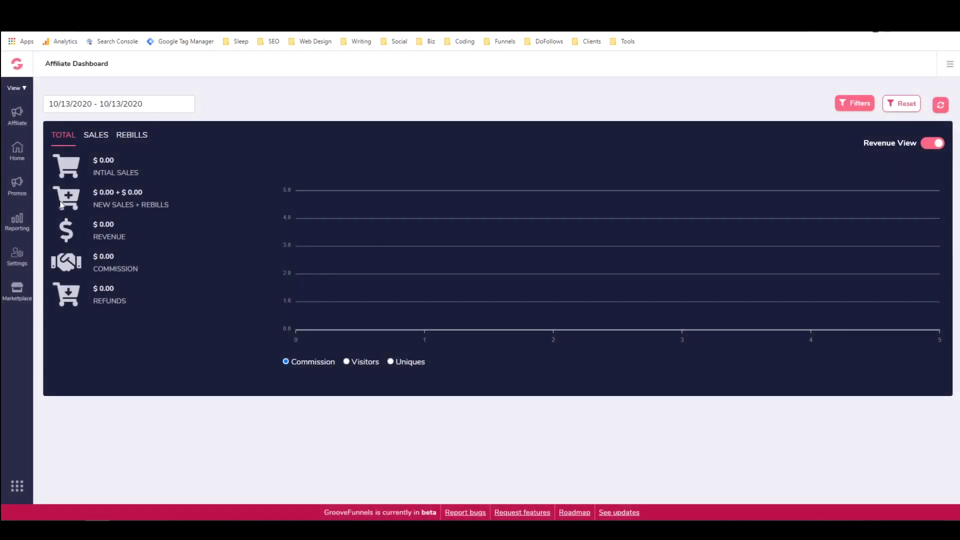
pyautogui.click(16, 186)
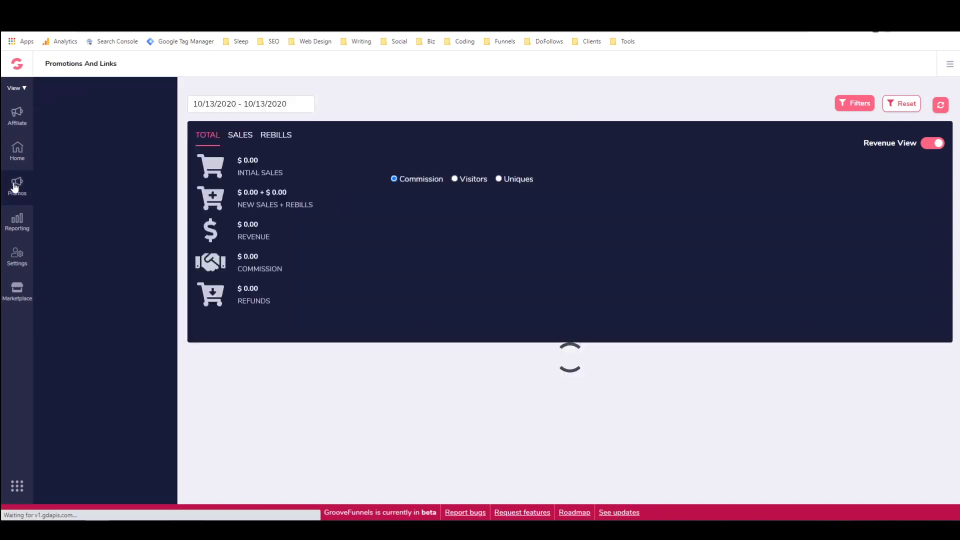
pyautogui.click(73, 139)
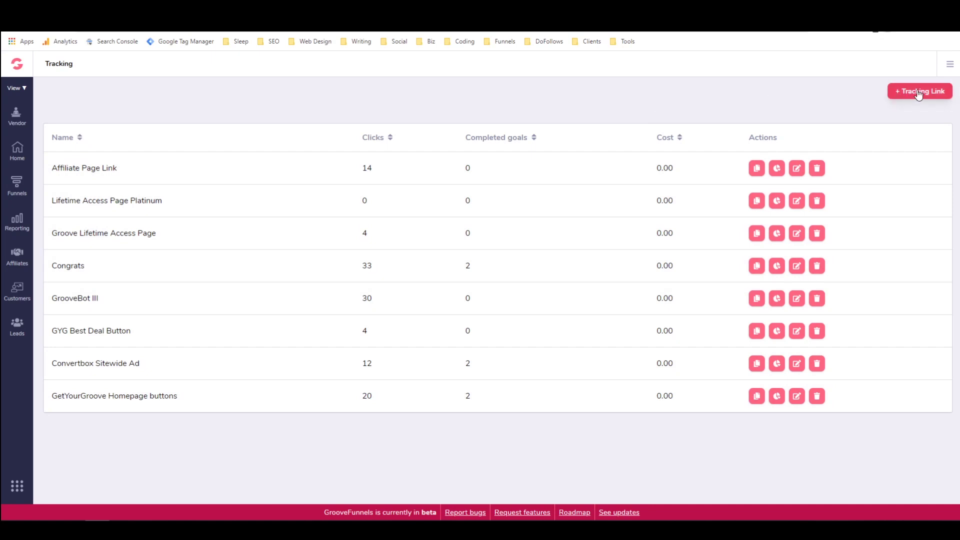
# Create a tracking link named 'test link' with description 'link for testing' and continue to Type.
pyautogui.click(901, 96)
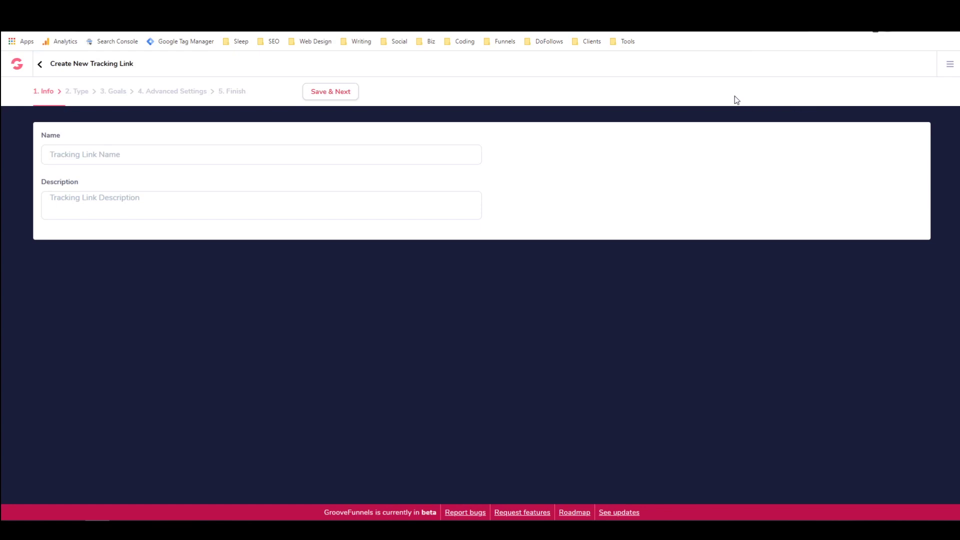
pyautogui.click(176, 148)
pyautogui.write('test link')
pyautogui.press('Tab')
pyautogui.write('link fo')
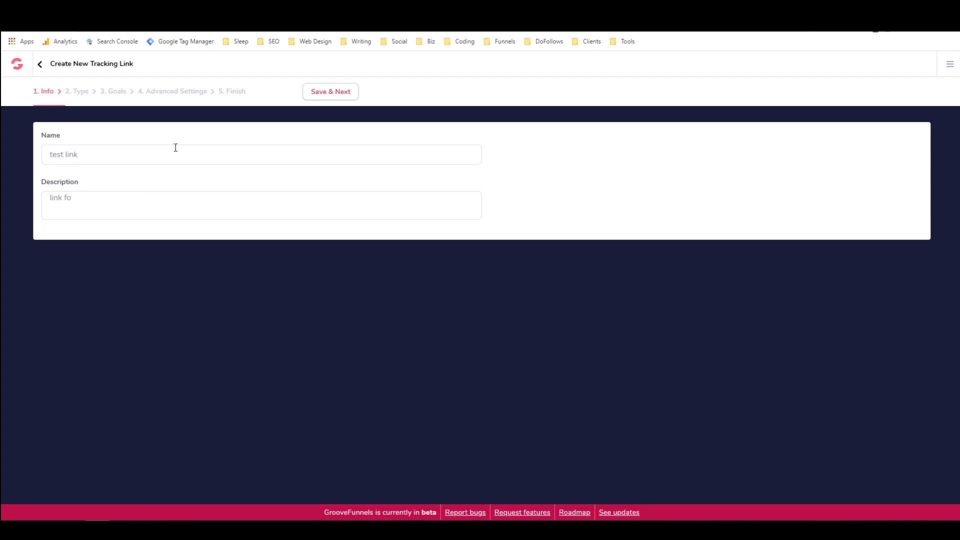
pyautogui.write('r testing')
pyautogui.click(337, 92)
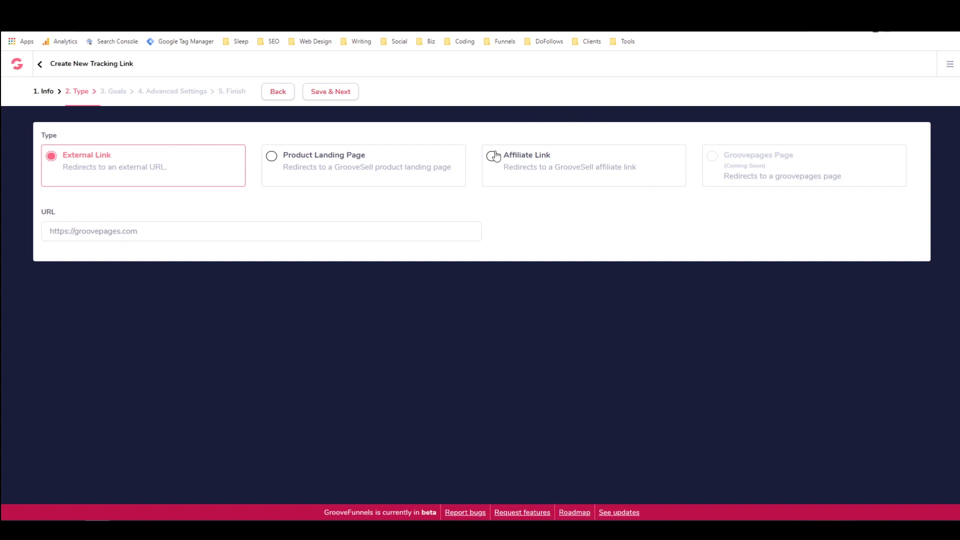
# Set the link type to Affiliate Link using the GrooveFunnels funnel and GrooveFunnels affiliate link.
pyautogui.click(494, 157)
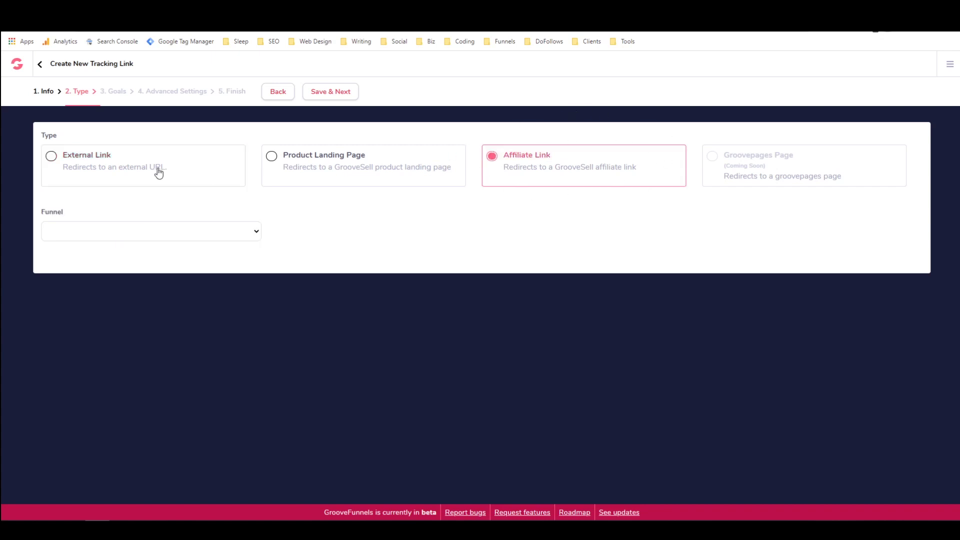
pyautogui.click(256, 233)
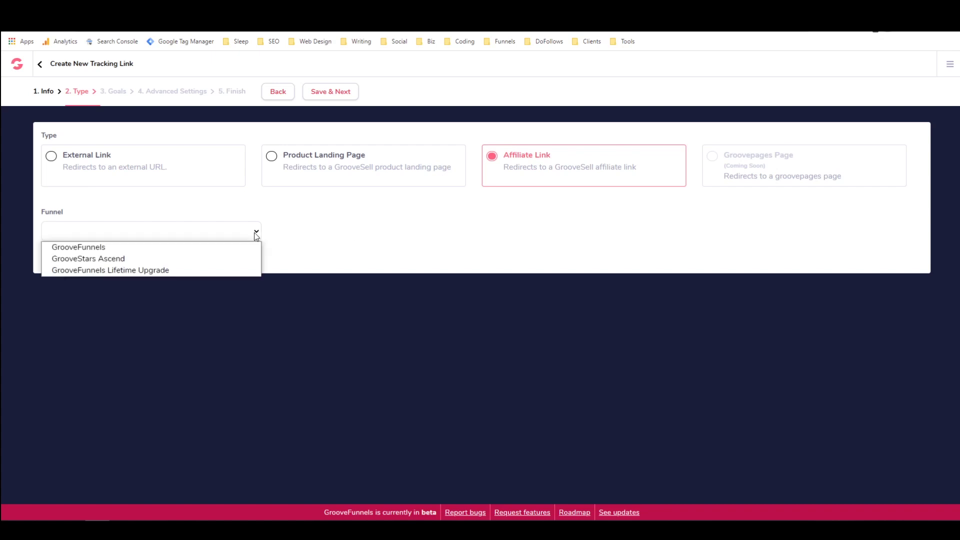
pyautogui.click(253, 246)
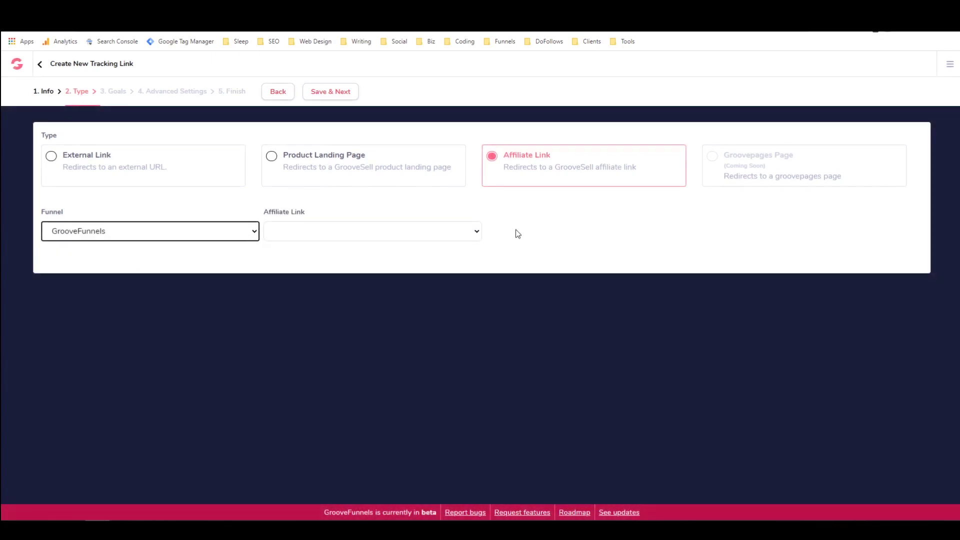
pyautogui.click(477, 231)
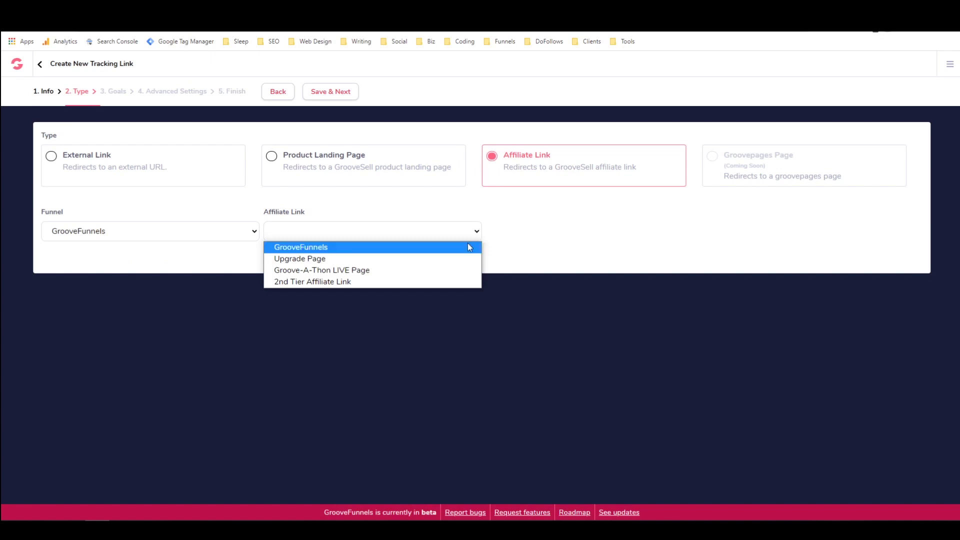
pyautogui.click(467, 244)
pyautogui.click(473, 230)
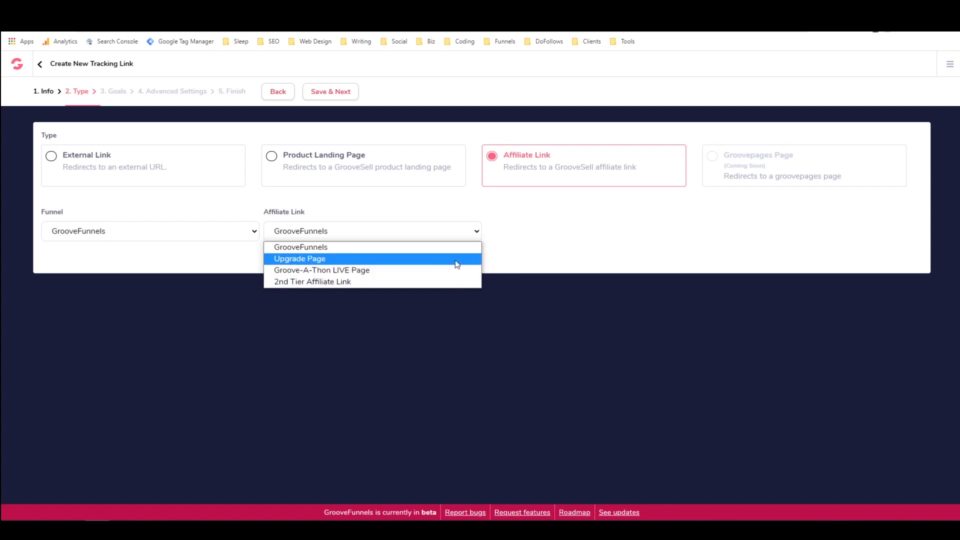
pyautogui.click(459, 247)
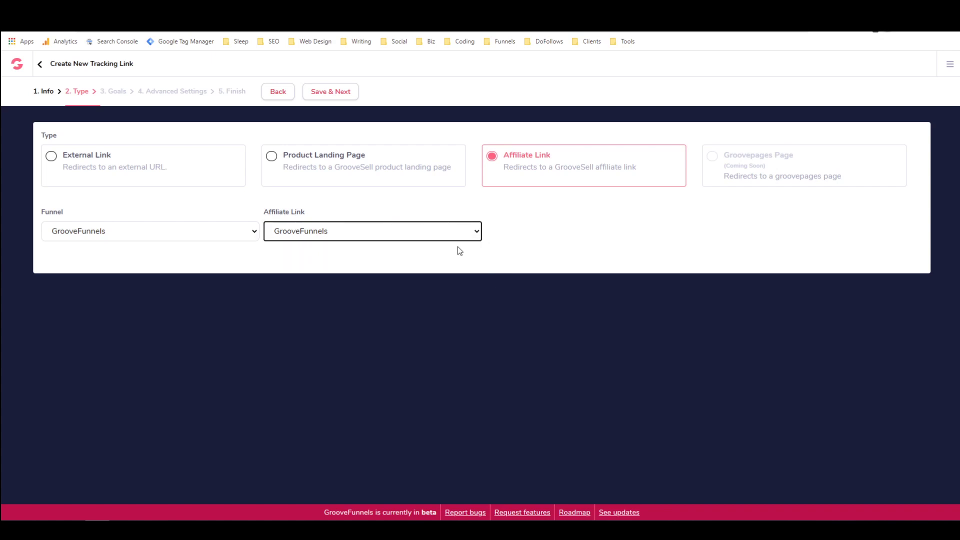
pyautogui.click(343, 92)
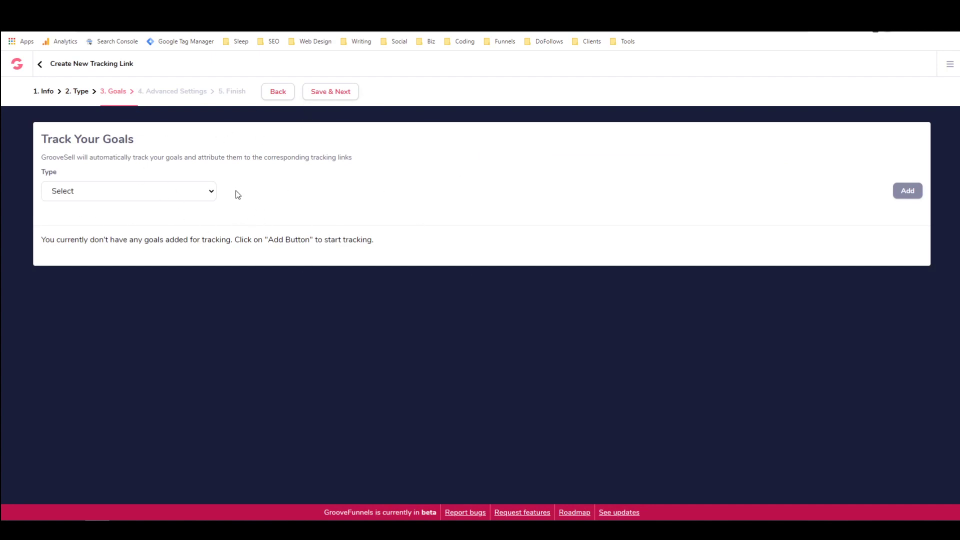
# Start an Affiliate Conversion goal named 'any' for the GrooveFunnels funnel.
pyautogui.click(210, 197)
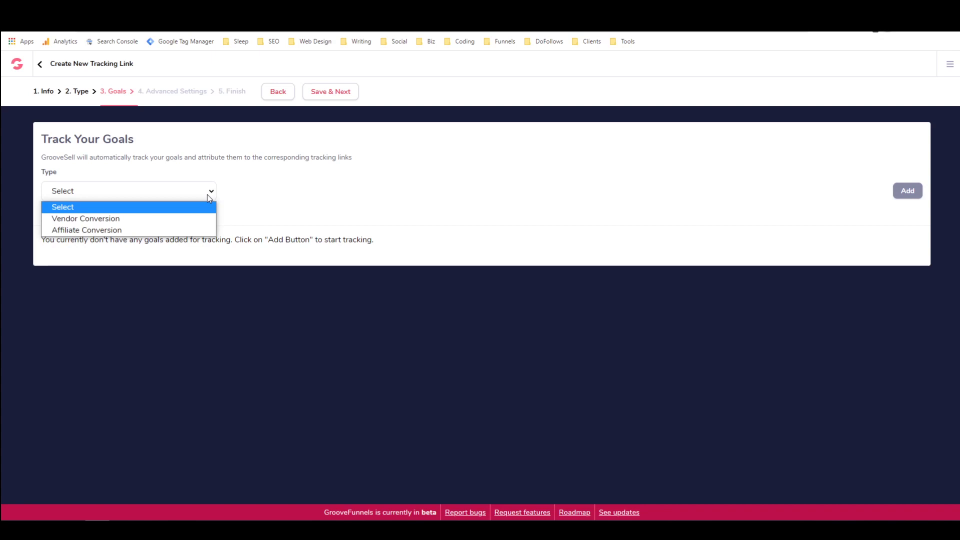
pyautogui.click(189, 231)
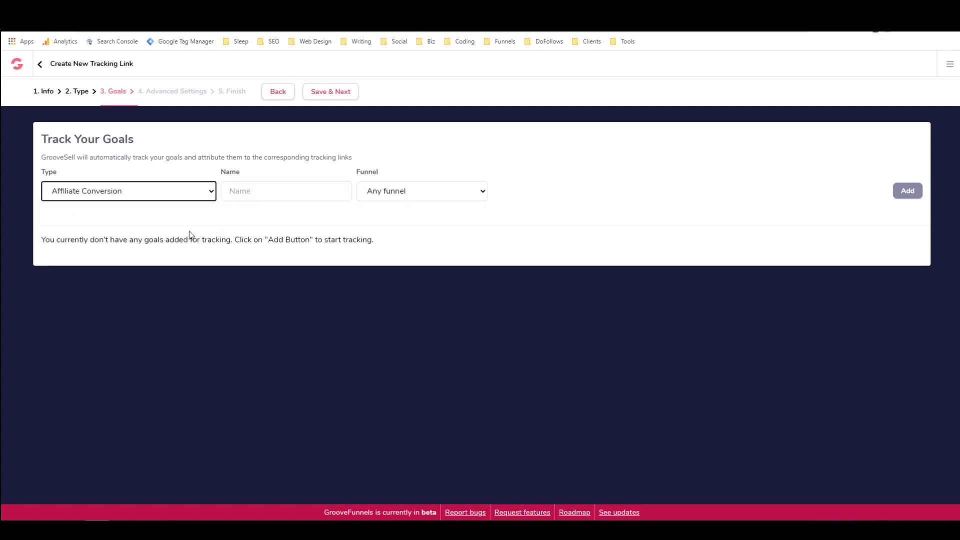
pyautogui.click(269, 192)
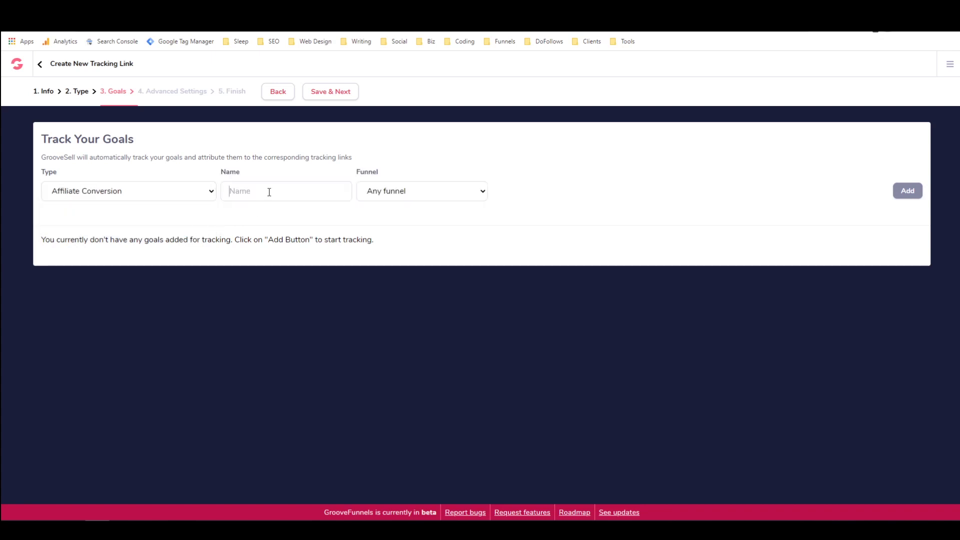
pyautogui.write('any')
pyautogui.click(481, 189)
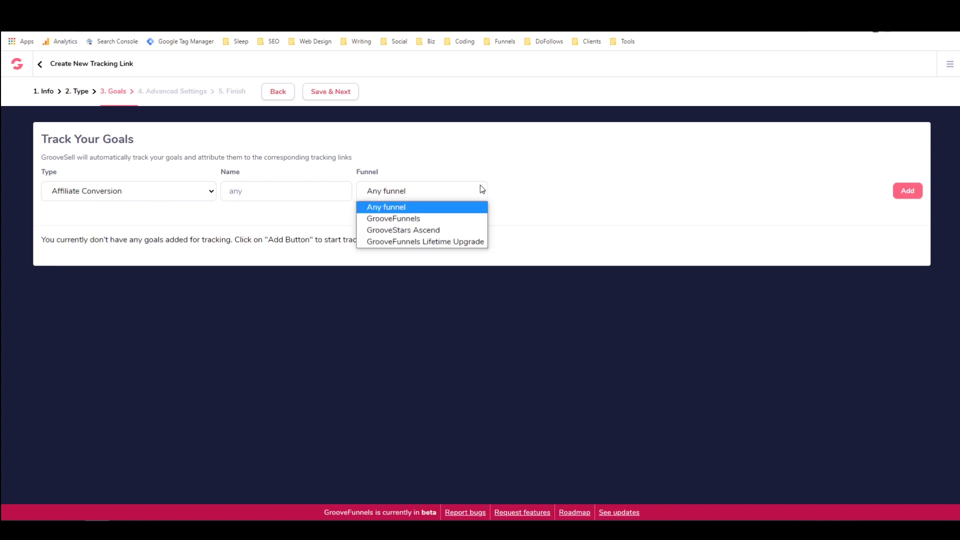
pyautogui.click(472, 216)
# Keep the goal's product as Any product and add the 'any' goal.
pyautogui.click(618, 189)
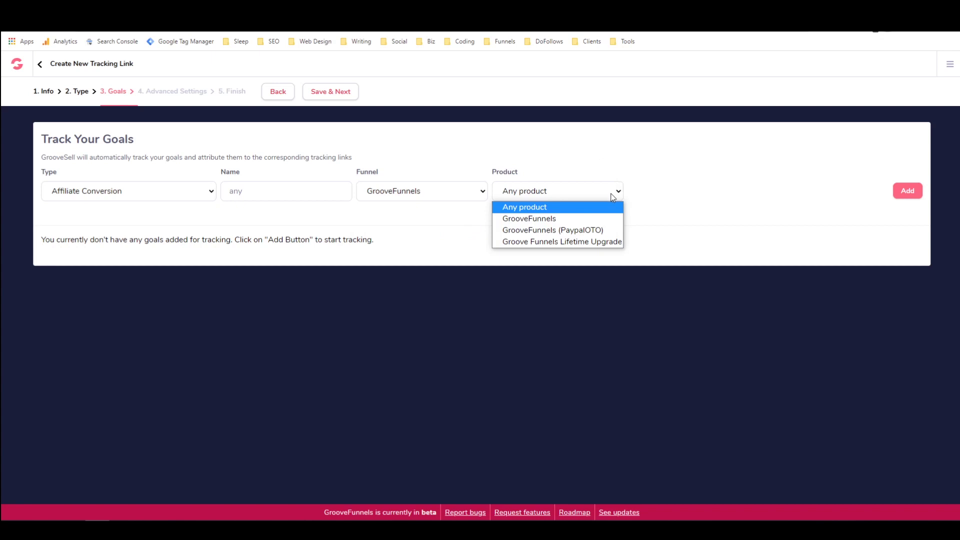
pyautogui.click(614, 196)
pyautogui.click(614, 196)
pyautogui.click(603, 218)
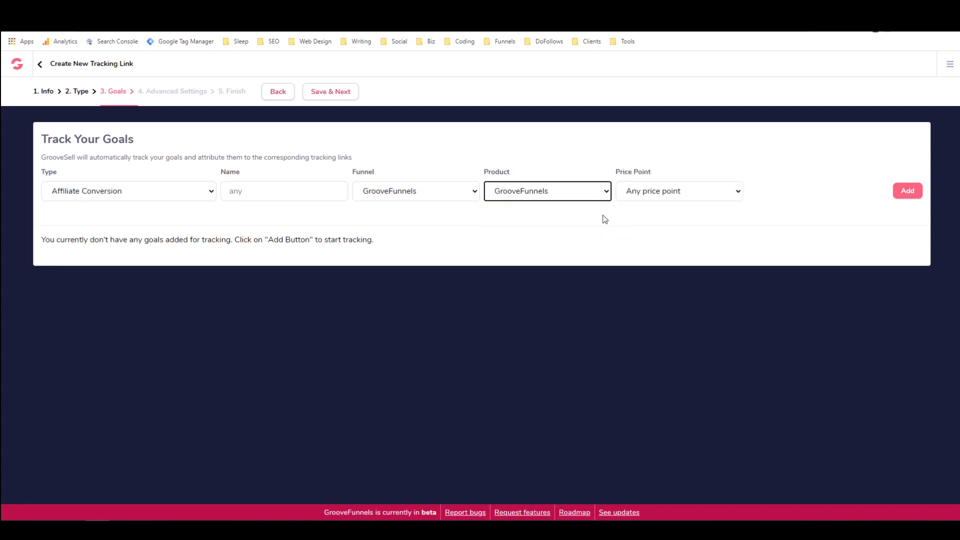
pyautogui.click(736, 195)
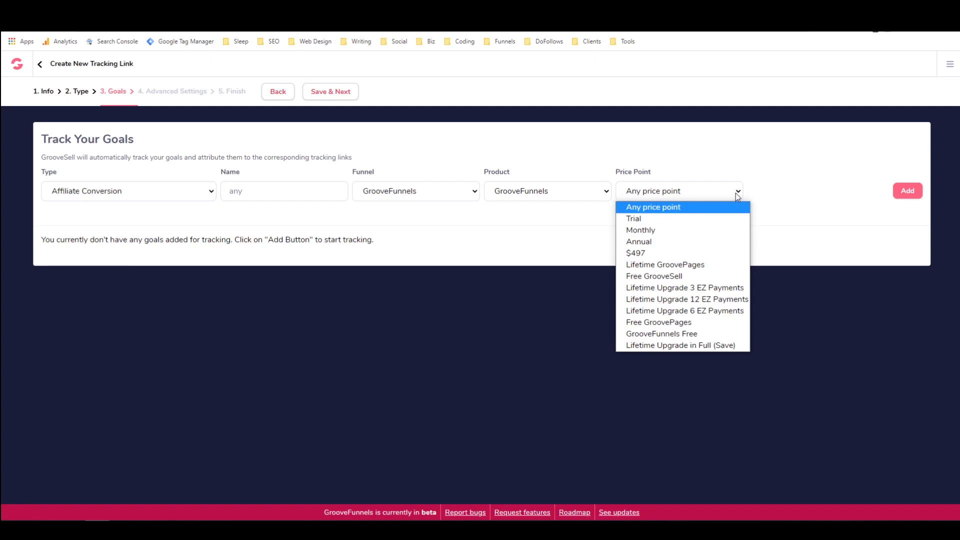
pyautogui.click(737, 194)
pyautogui.click(606, 193)
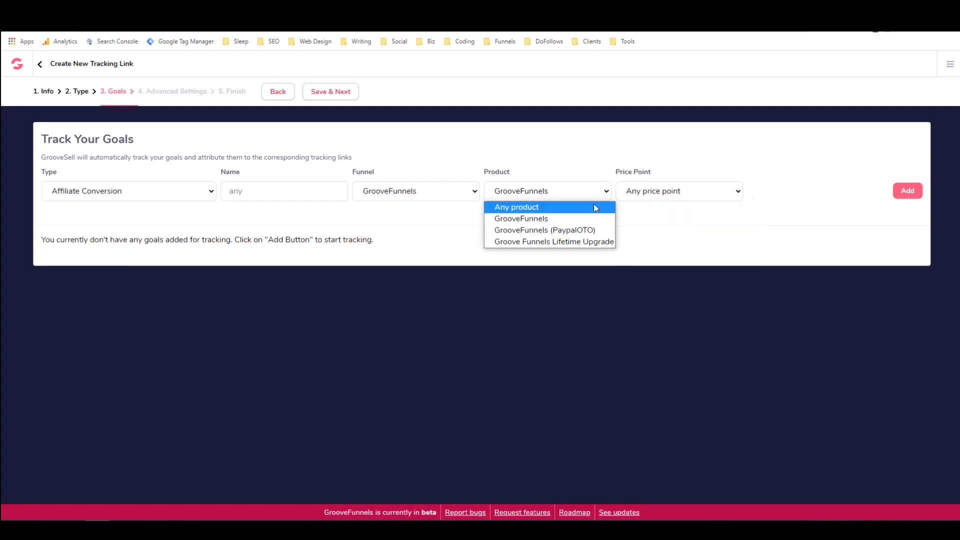
pyautogui.click(596, 208)
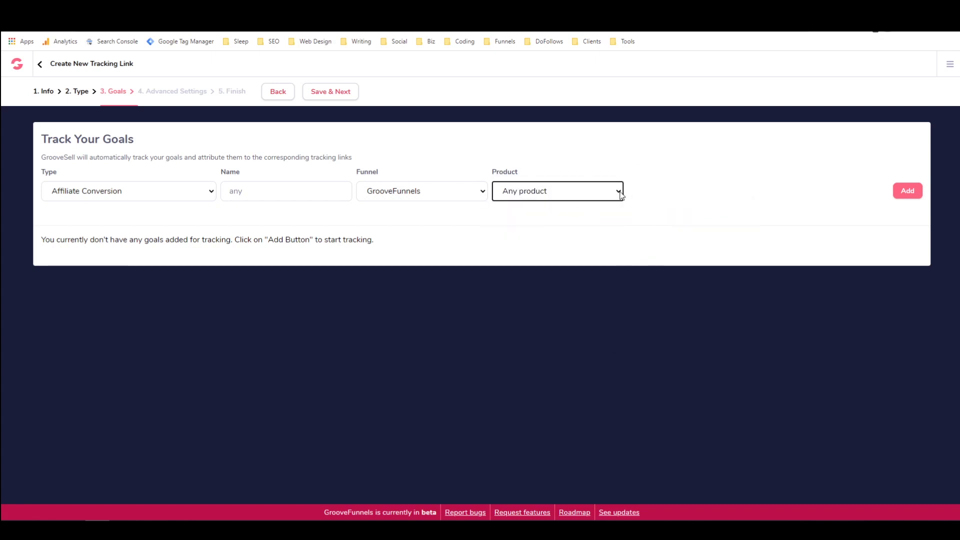
pyautogui.click(621, 194)
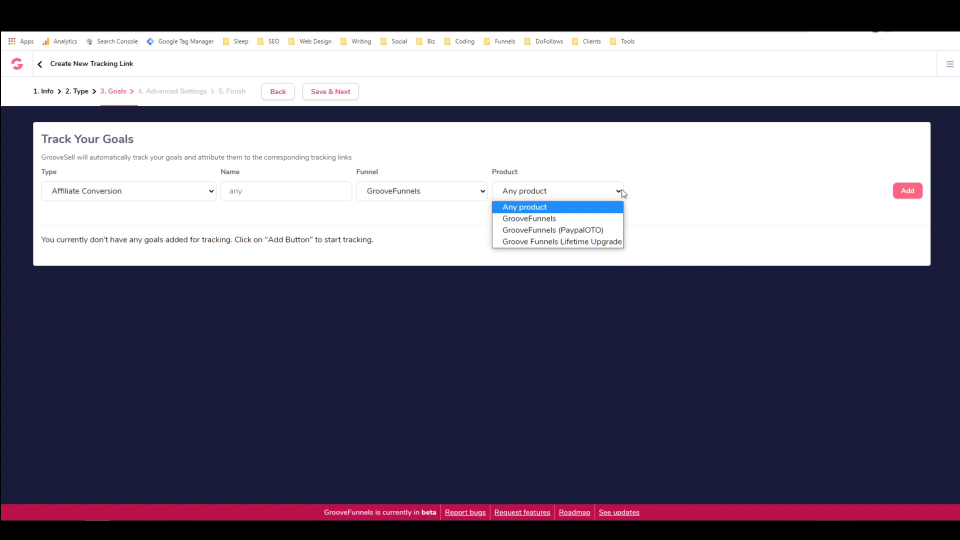
pyautogui.click(623, 194)
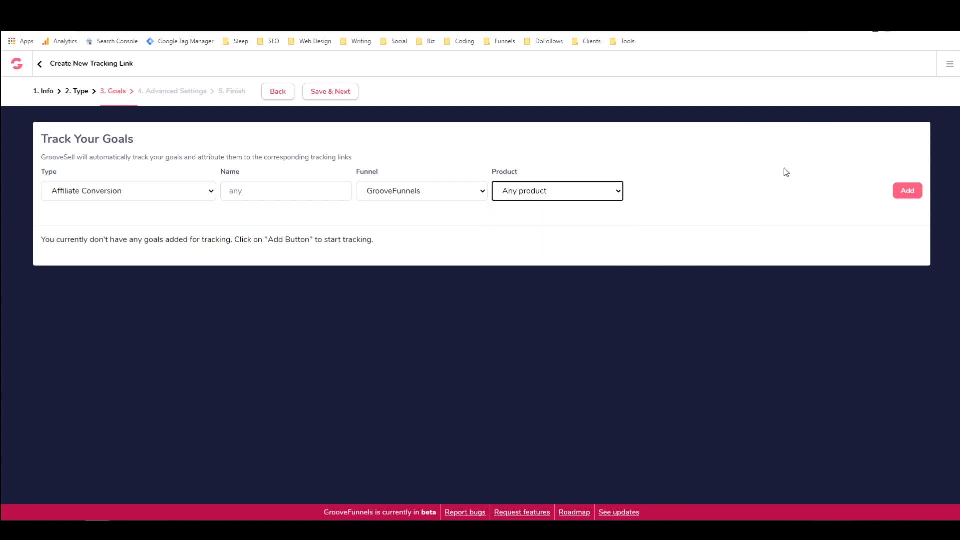
pyautogui.click(911, 193)
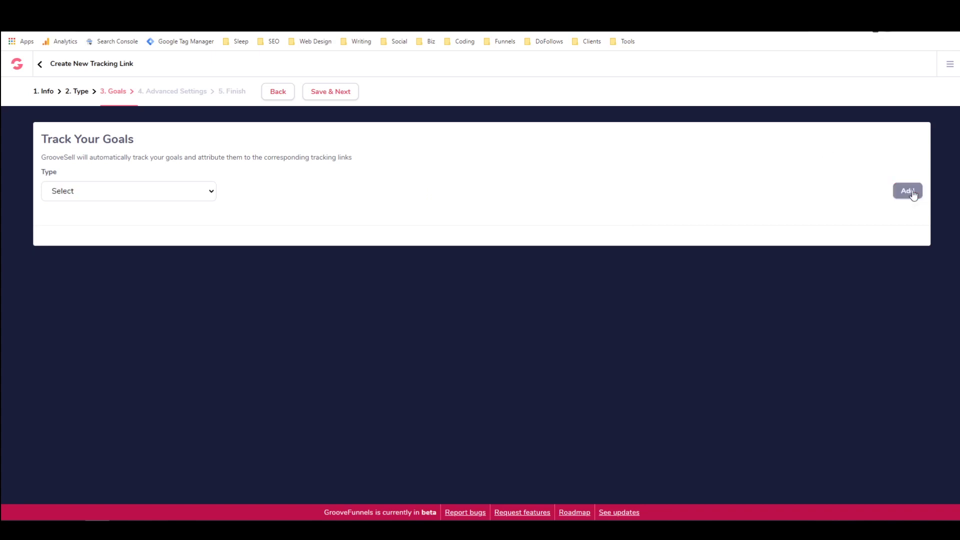
# Add a second Affiliate Conversion goal named 'all' for the GrooveFunnels funnel.
pyautogui.click(212, 192)
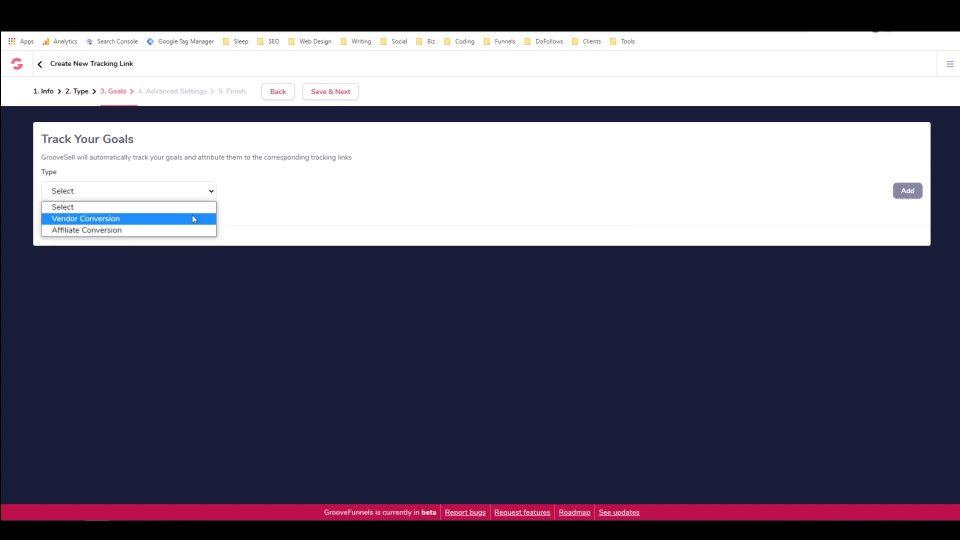
pyautogui.click(195, 230)
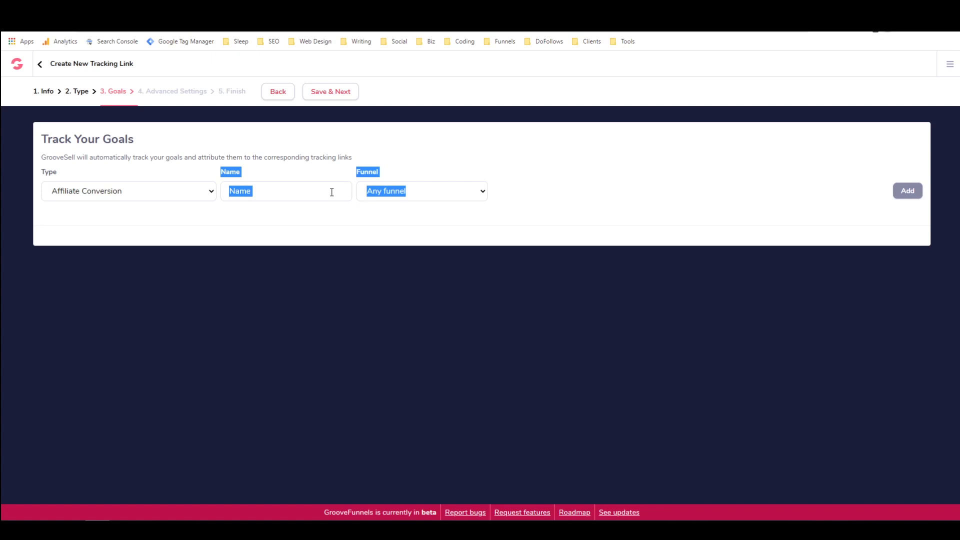
pyautogui.click(313, 195)
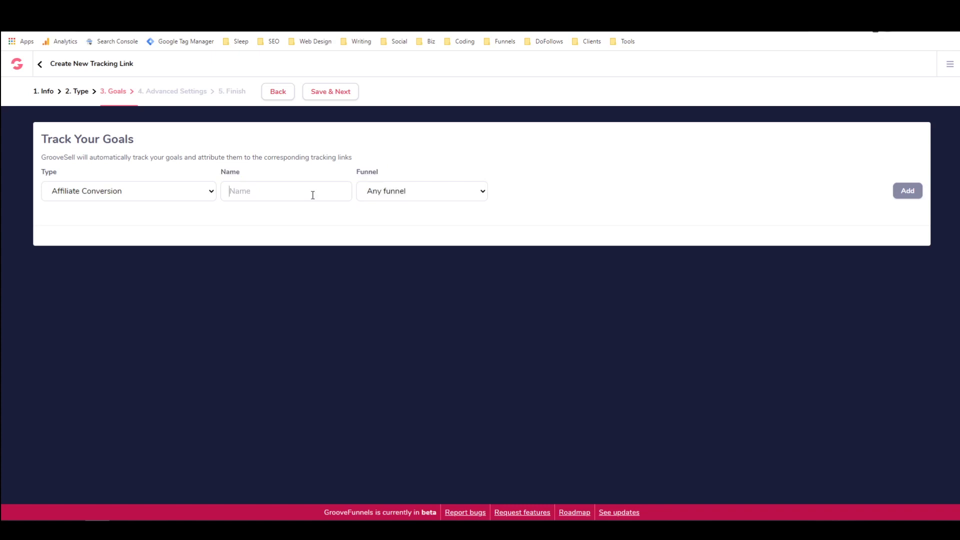
pyautogui.write('all')
pyautogui.click(469, 195)
pyautogui.click(472, 215)
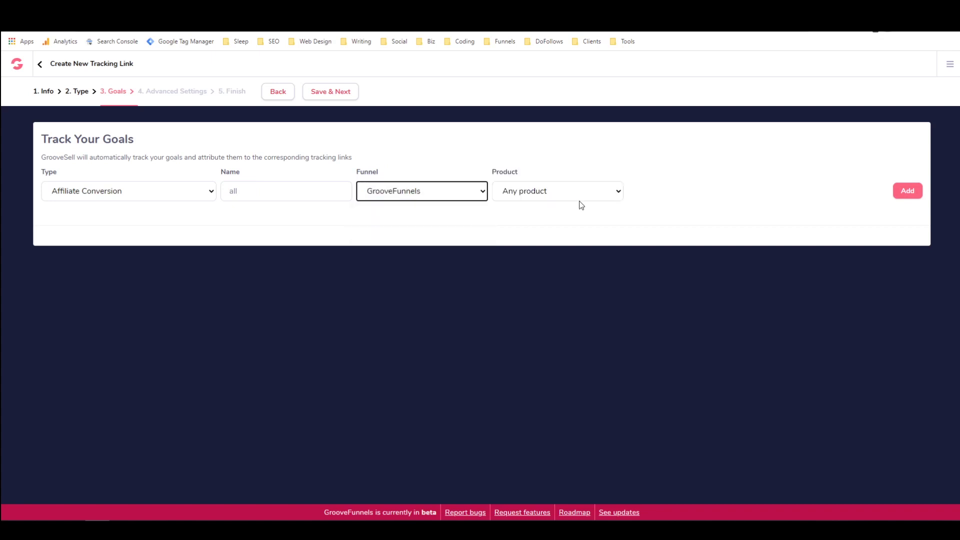
pyautogui.click(895, 195)
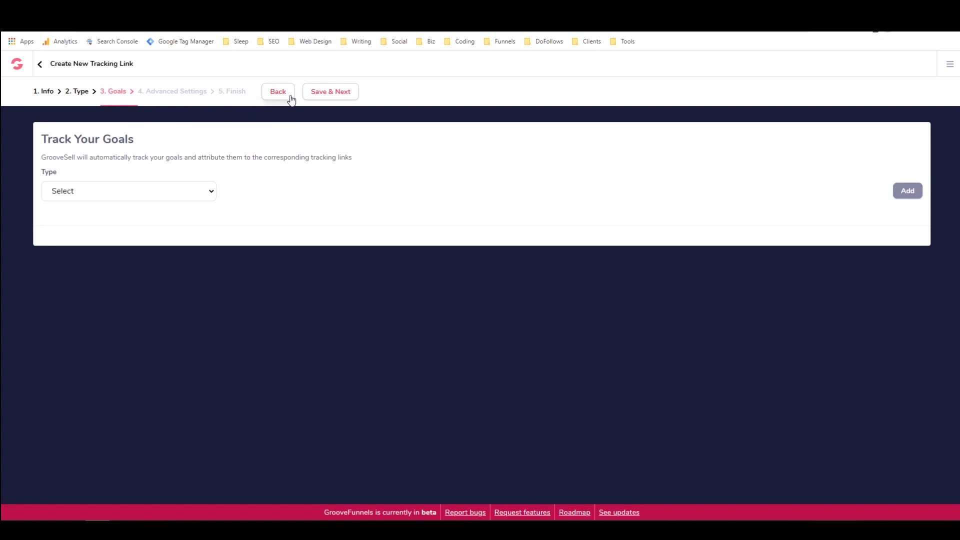
# Dismiss the account menu and leave the wizard for the Tracking list.
pyautogui.click(948, 67)
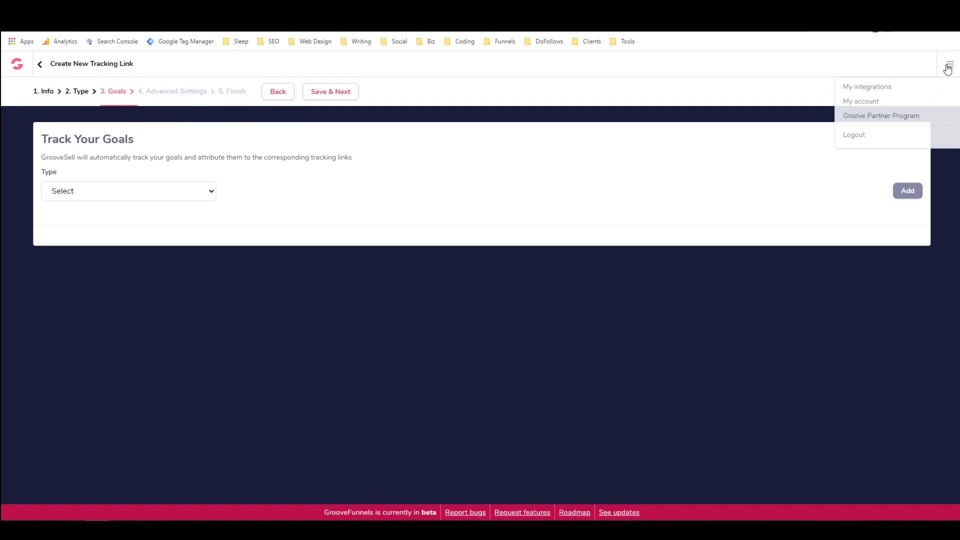
pyautogui.click(450, 121)
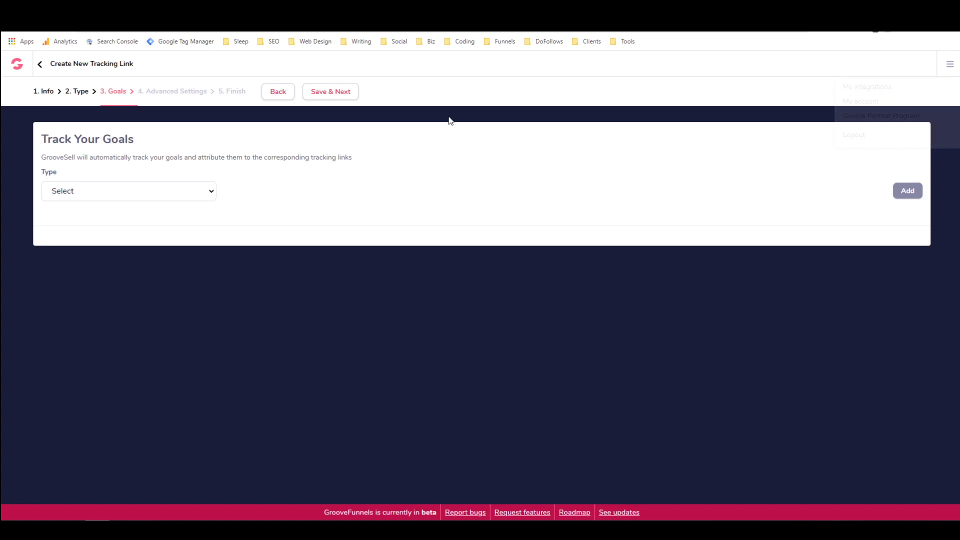
pyautogui.click(39, 64)
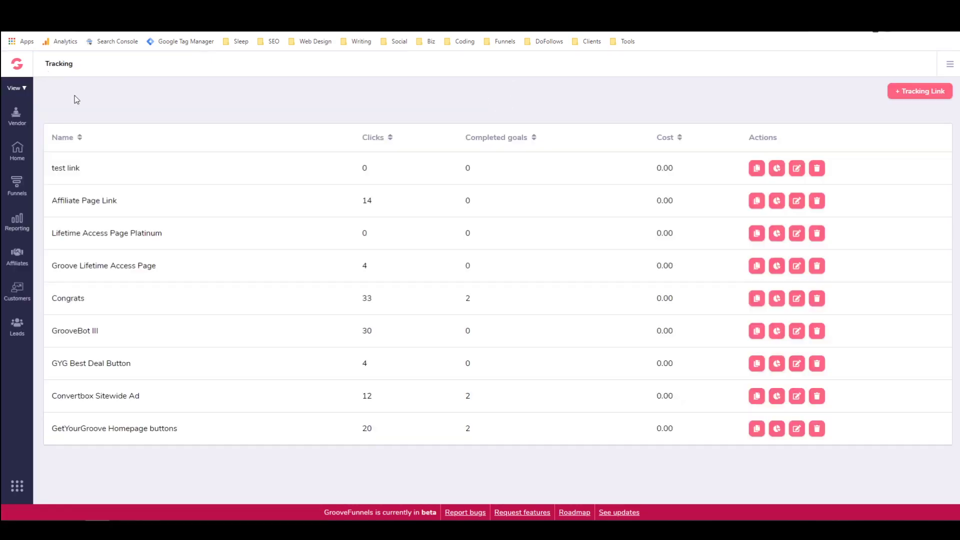
# Delete the old test link and start a new link named 'test', described 'testing link'.
pyautogui.click(818, 169)
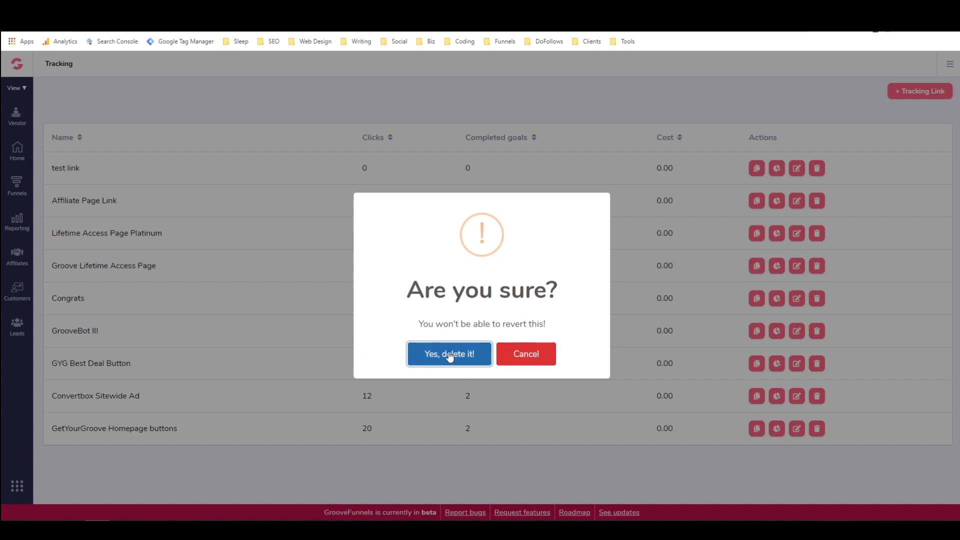
pyautogui.click(449, 352)
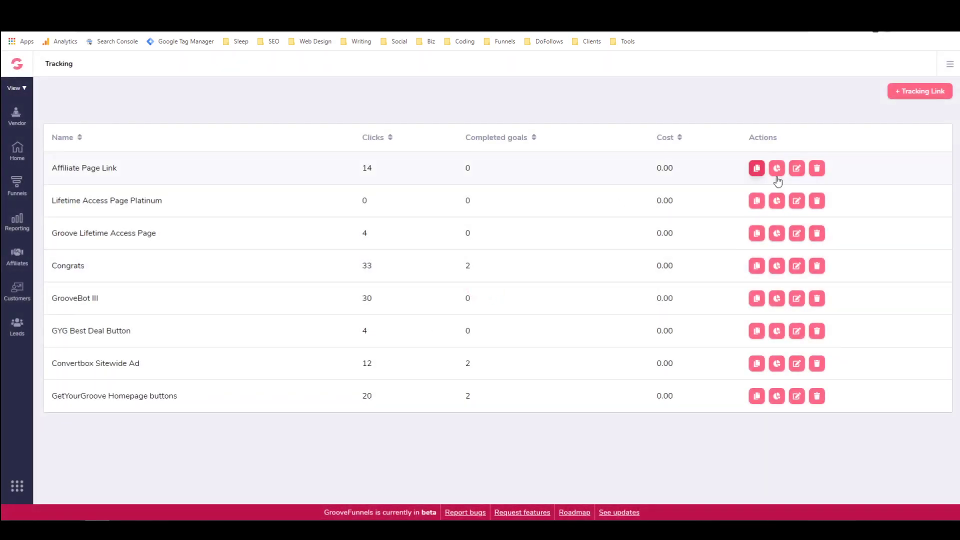
pyautogui.click(913, 91)
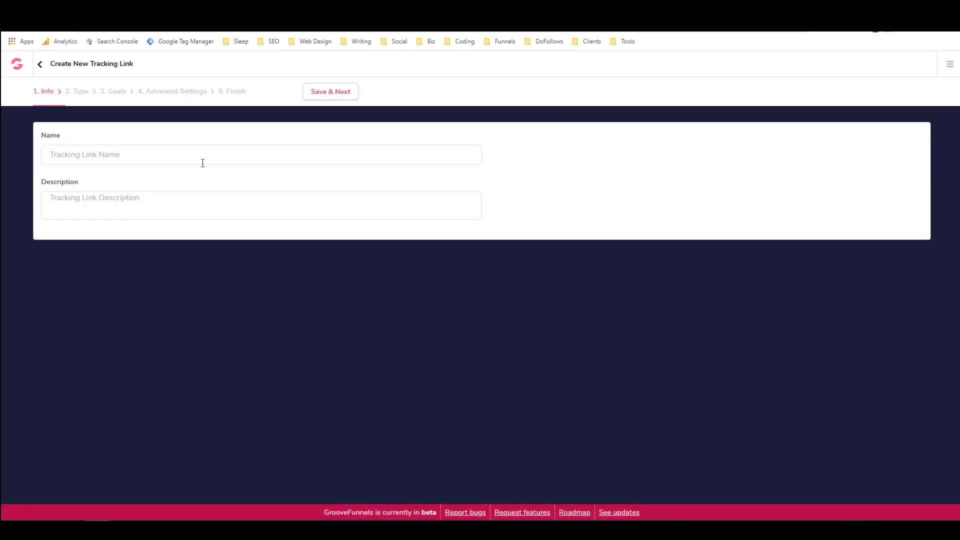
pyautogui.write('test')
pyautogui.write('testing link')
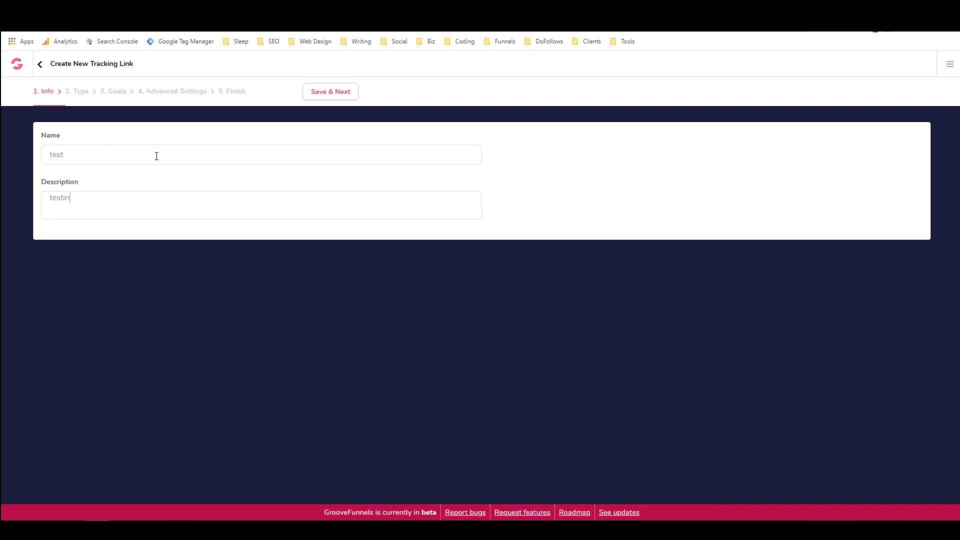
pyautogui.click(329, 95)
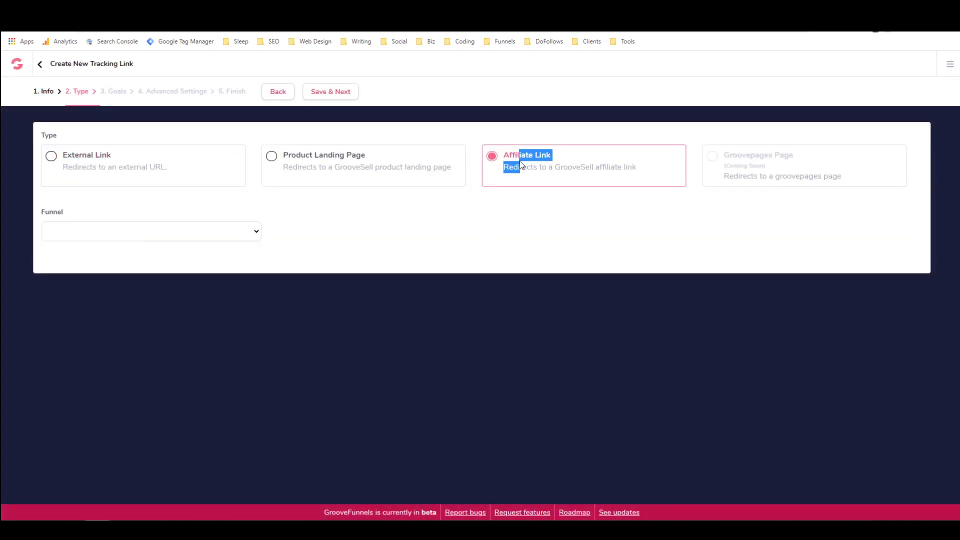
# Point the new link to the GrooveFunnels funnel's GrooveFunnels affiliate link and continue to Goals.
pyautogui.click(258, 231)
pyautogui.click(245, 246)
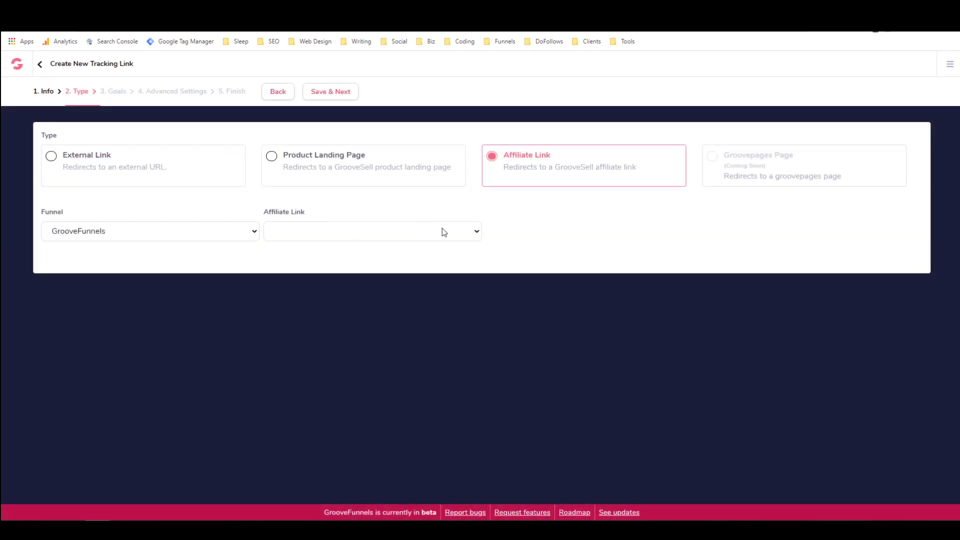
pyautogui.click(442, 230)
pyautogui.click(435, 246)
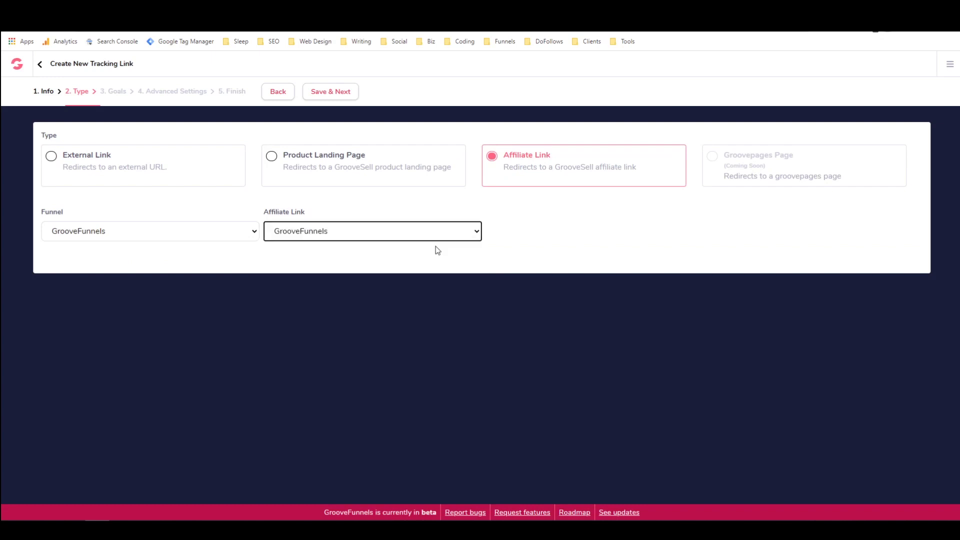
pyautogui.click(330, 92)
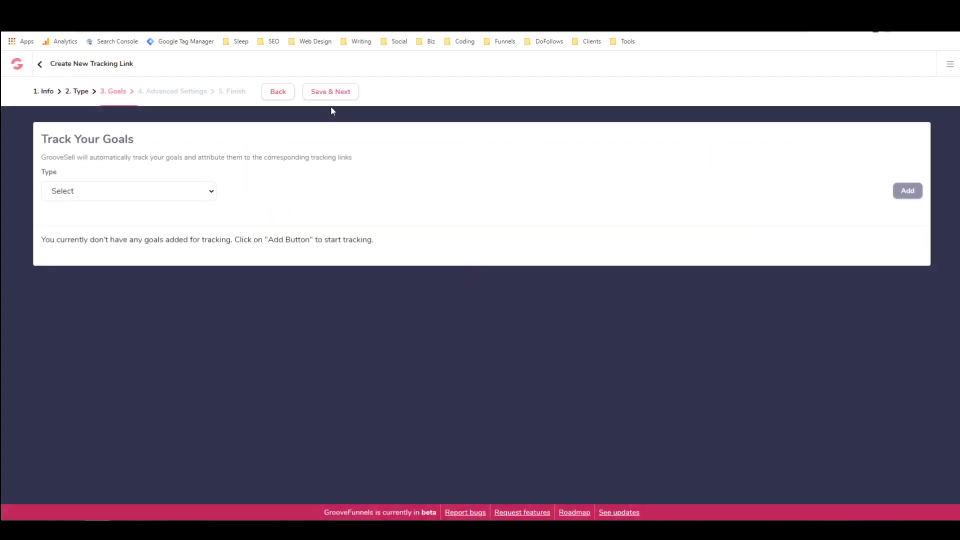
# Add an Affiliate Conversion goal 'any' for the GrooveFunnels funnel with Any product, then save goals.
pyautogui.click(205, 190)
pyautogui.click(201, 229)
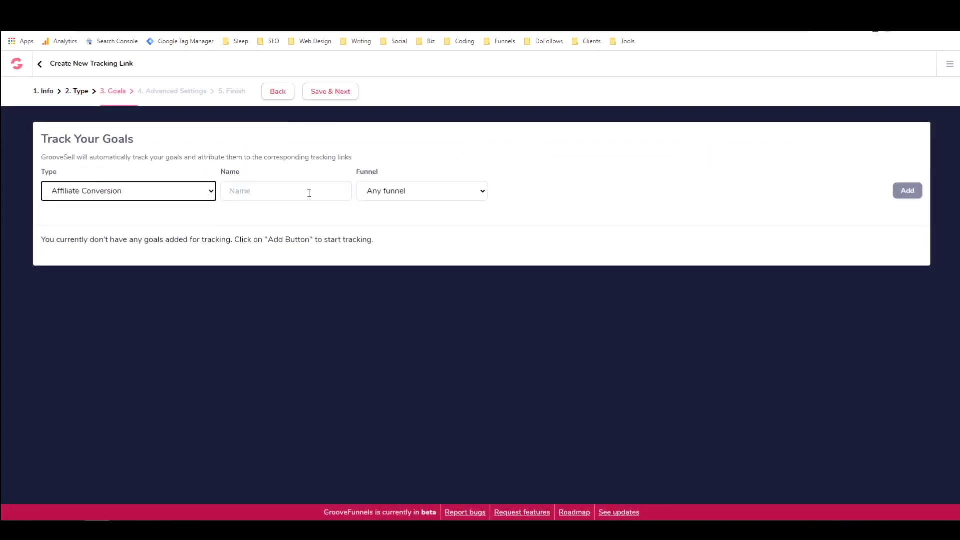
pyautogui.click(310, 193)
pyautogui.write('any')
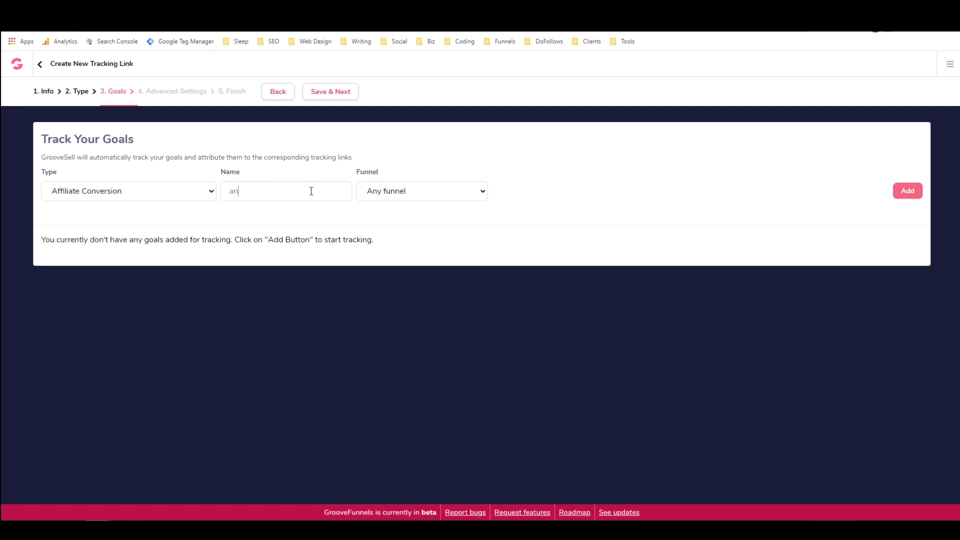
pyautogui.click(482, 190)
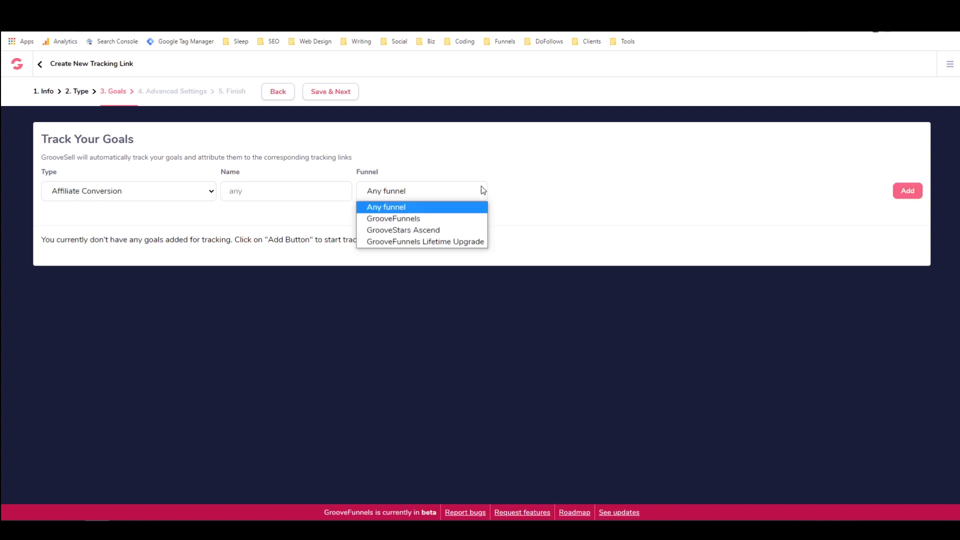
pyautogui.click(453, 219)
pyautogui.click(547, 192)
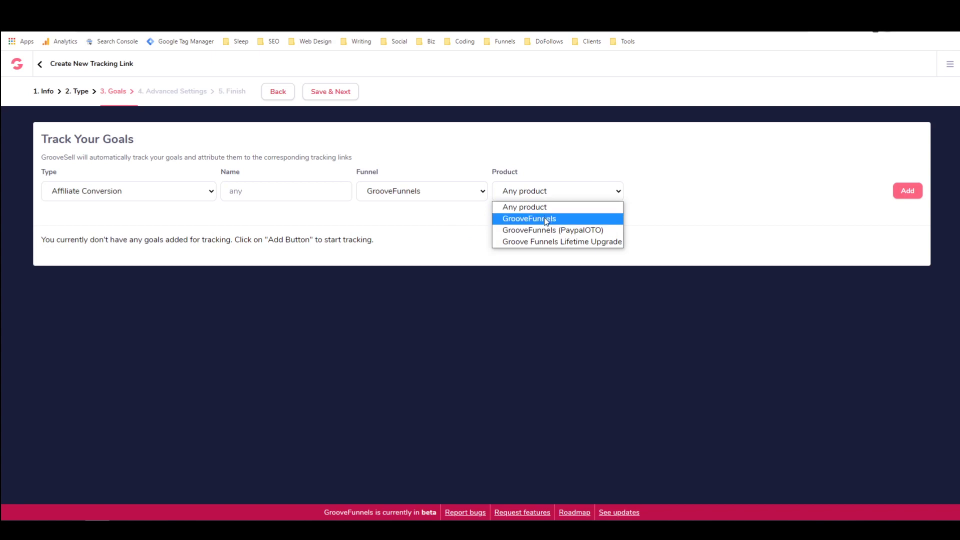
pyautogui.click(547, 209)
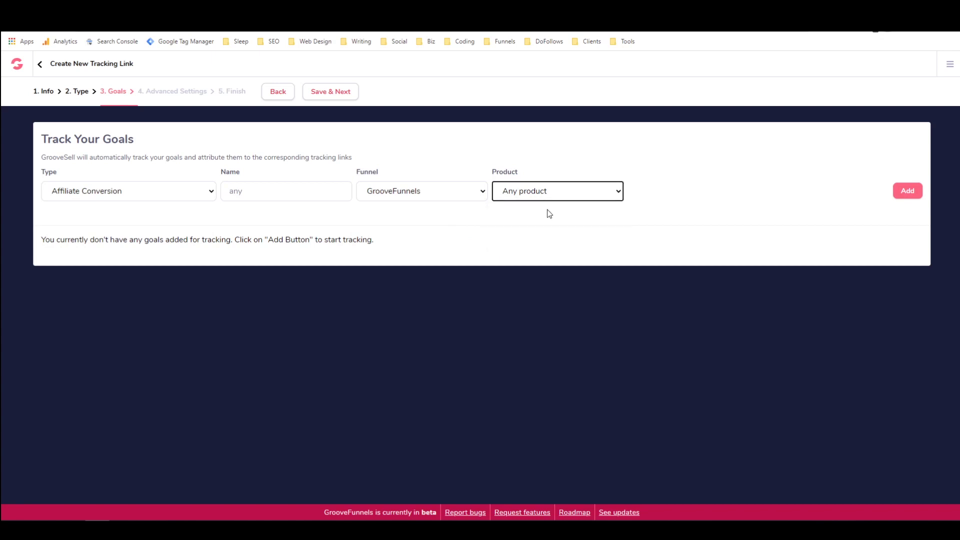
pyautogui.click(913, 196)
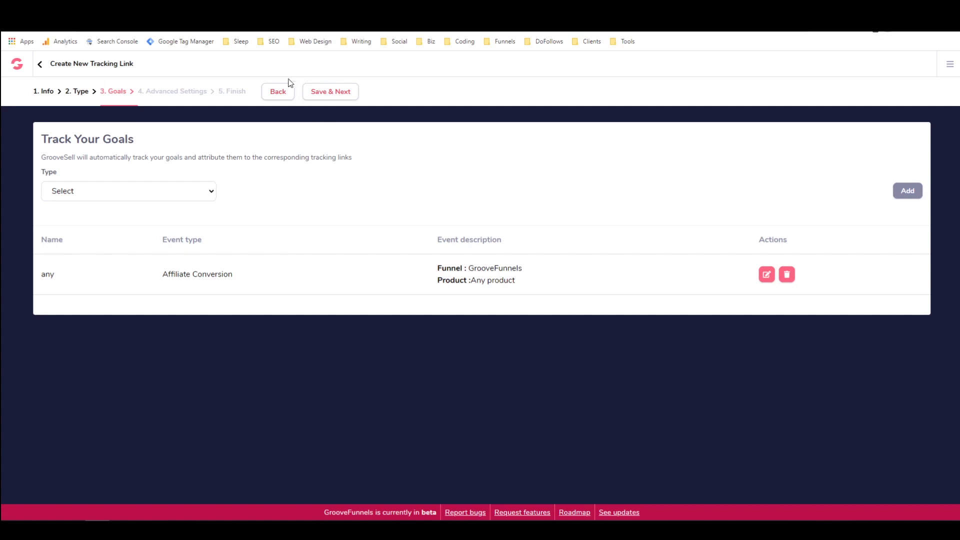
pyautogui.click(338, 96)
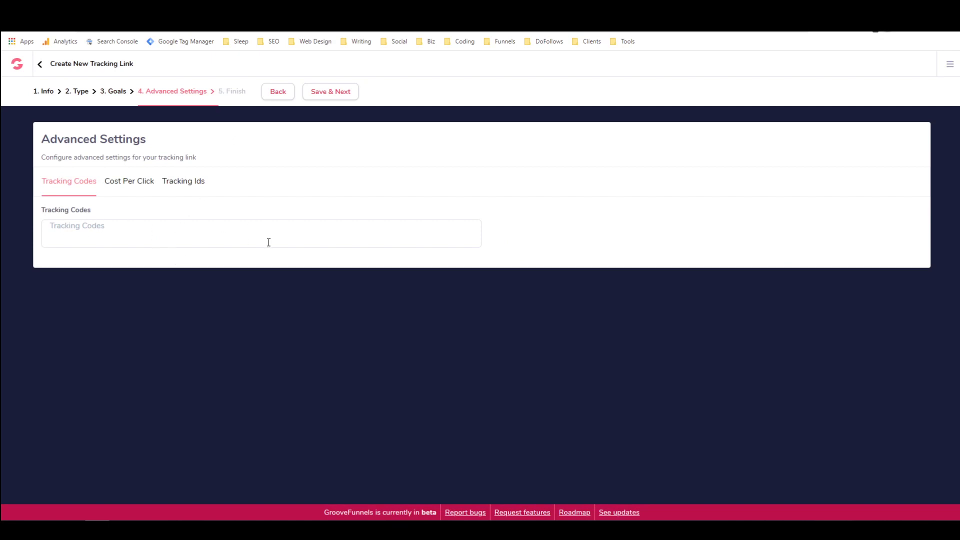
# Review the empty Cost Per Click and Tracking Ids settings, then generate the tracking link.
pyautogui.click(129, 183)
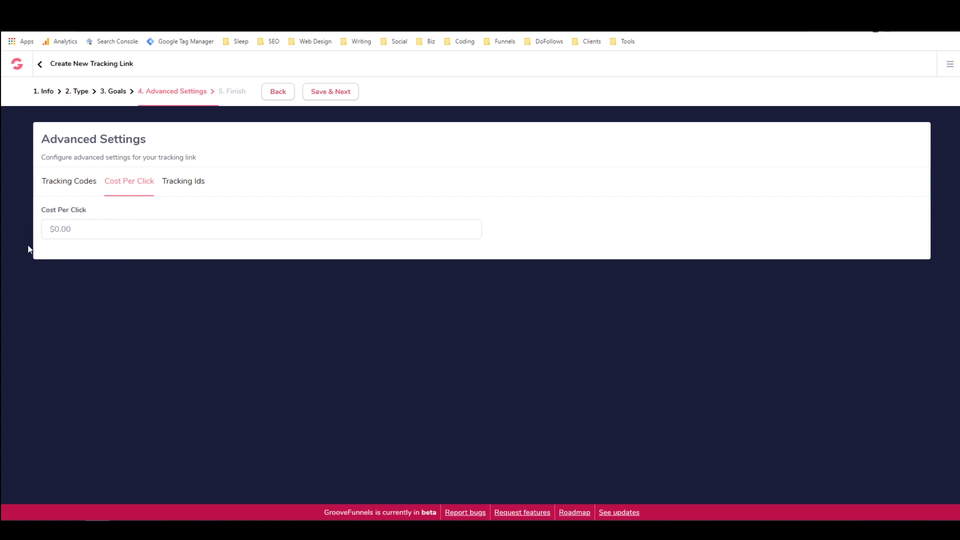
pyautogui.click(183, 180)
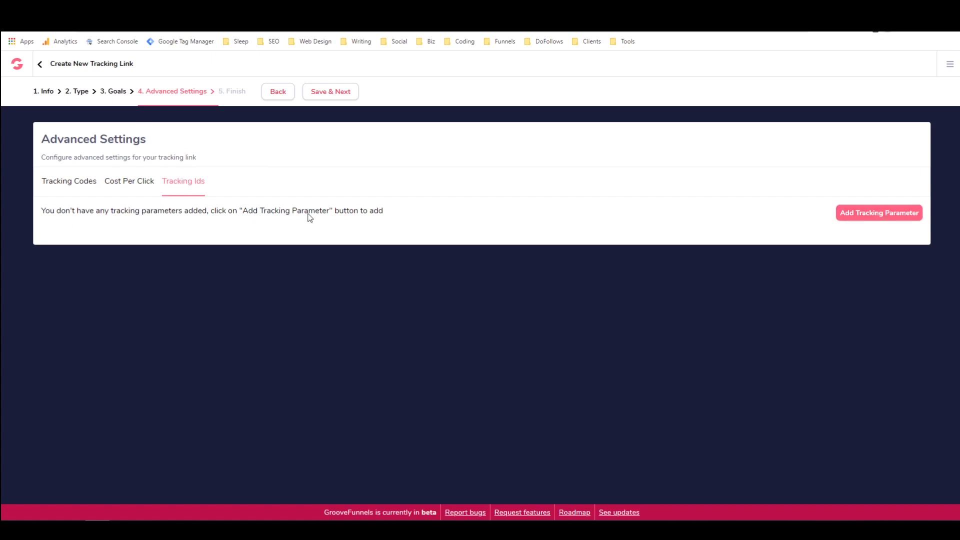
pyautogui.click(332, 96)
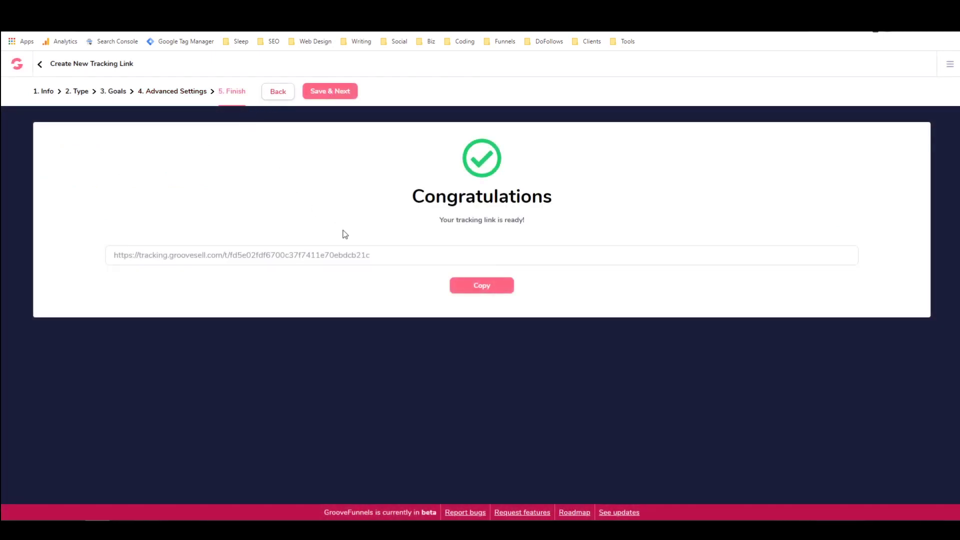
# Copy the generated tracking link URL and return to the Tracking list.
pyautogui.click(468, 287)
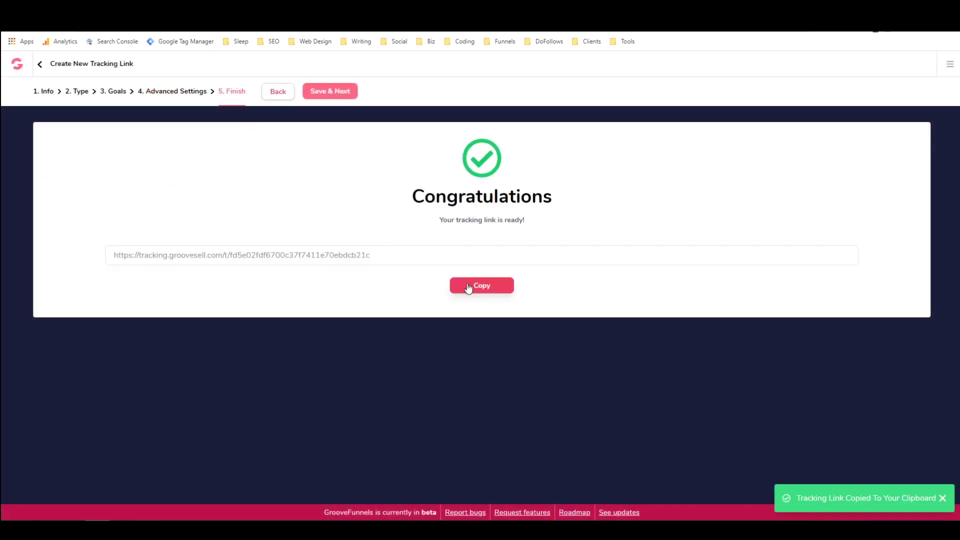
pyautogui.click(330, 93)
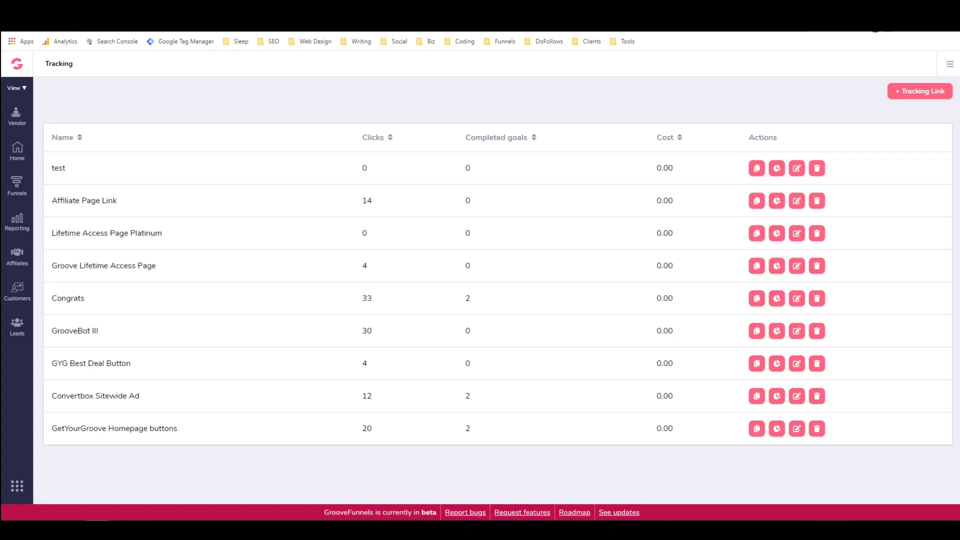
# Visit the copied tracking URL in a new Chrome tab, then reload the Tracking list.
pyautogui.hotkey('ctrl', 't')
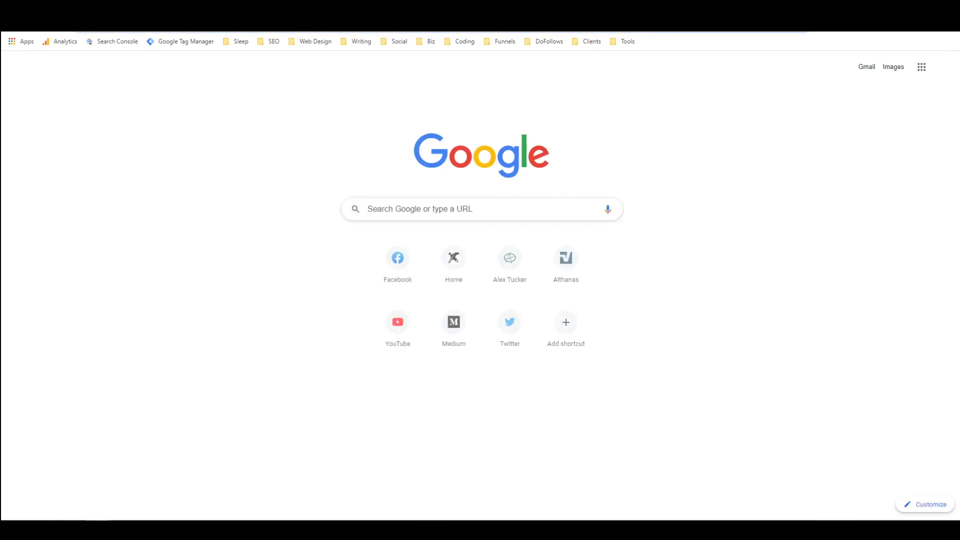
pyautogui.hotkey('ctrl', 'v')
pyautogui.press('Return')
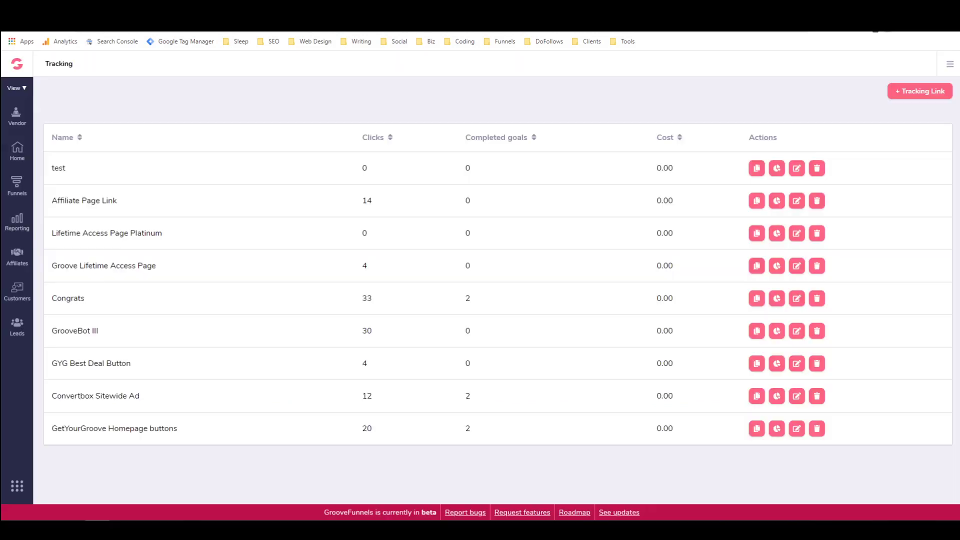
pyautogui.click(44, 31)
# Return to the main GrooveFunnels dashboard.
pyautogui.click(20, 71)
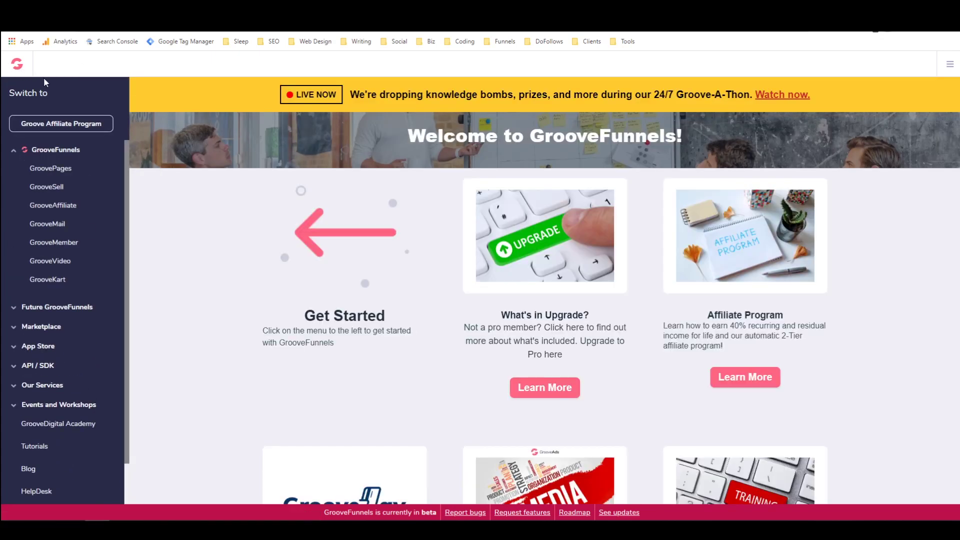